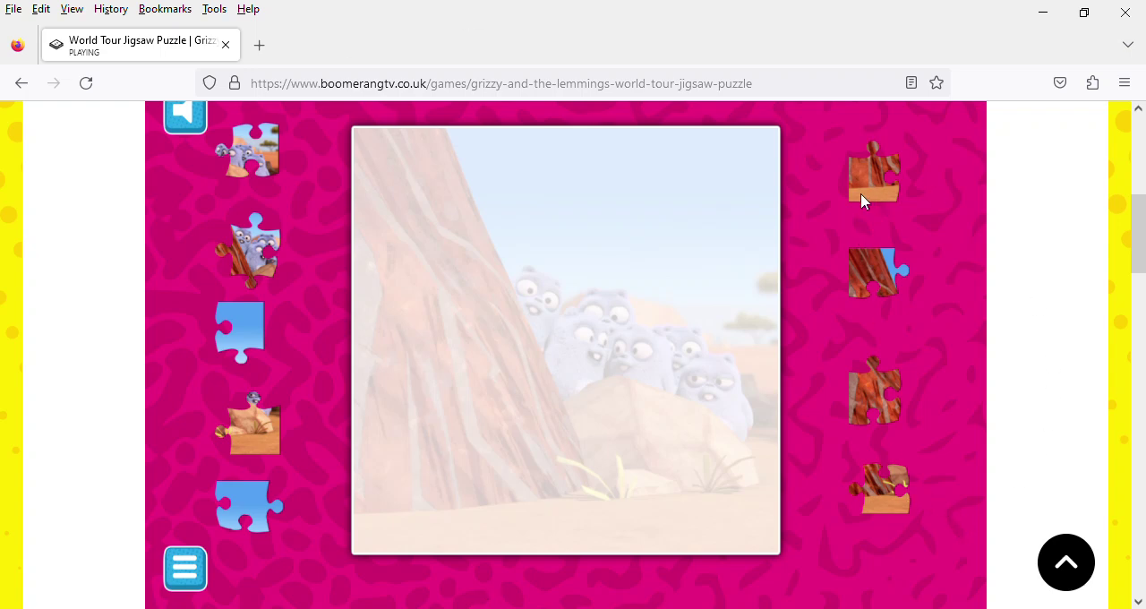
- Fit the red rock, lemmings and blue sky pieces to finish the desert jigsaw
left_click_drag(861, 200, 414, 474)
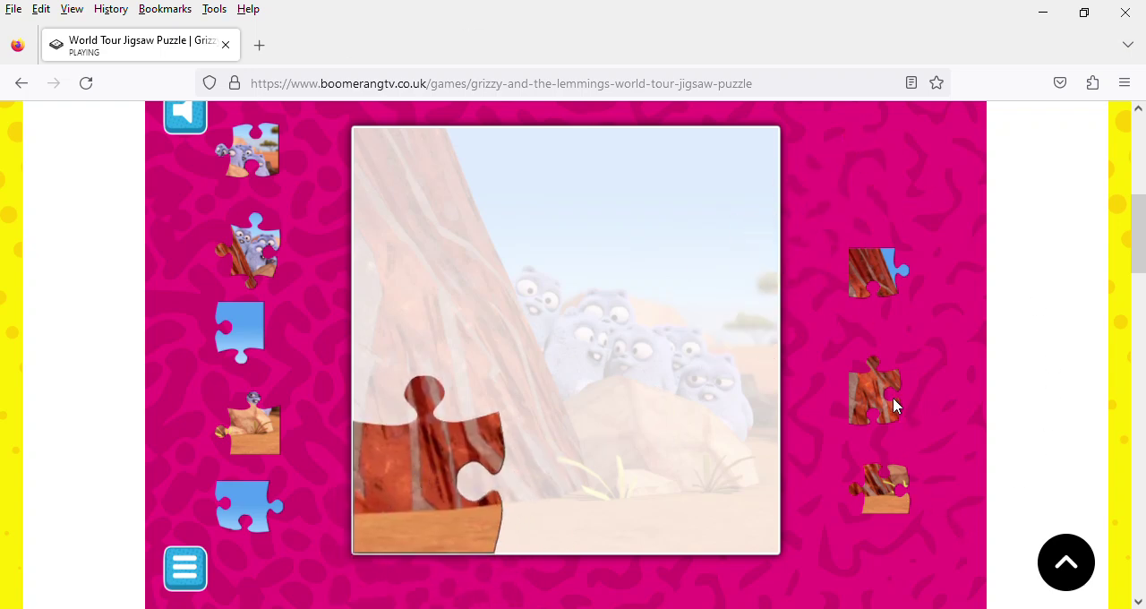
left_click_drag(893, 405, 428, 332)
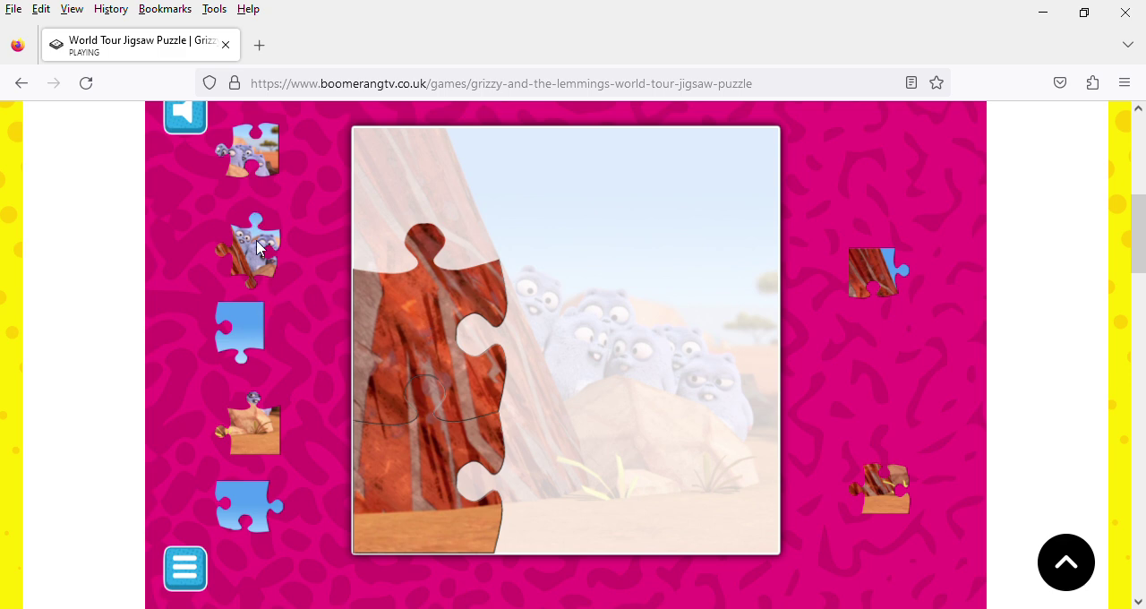
left_click_drag(259, 248, 563, 342)
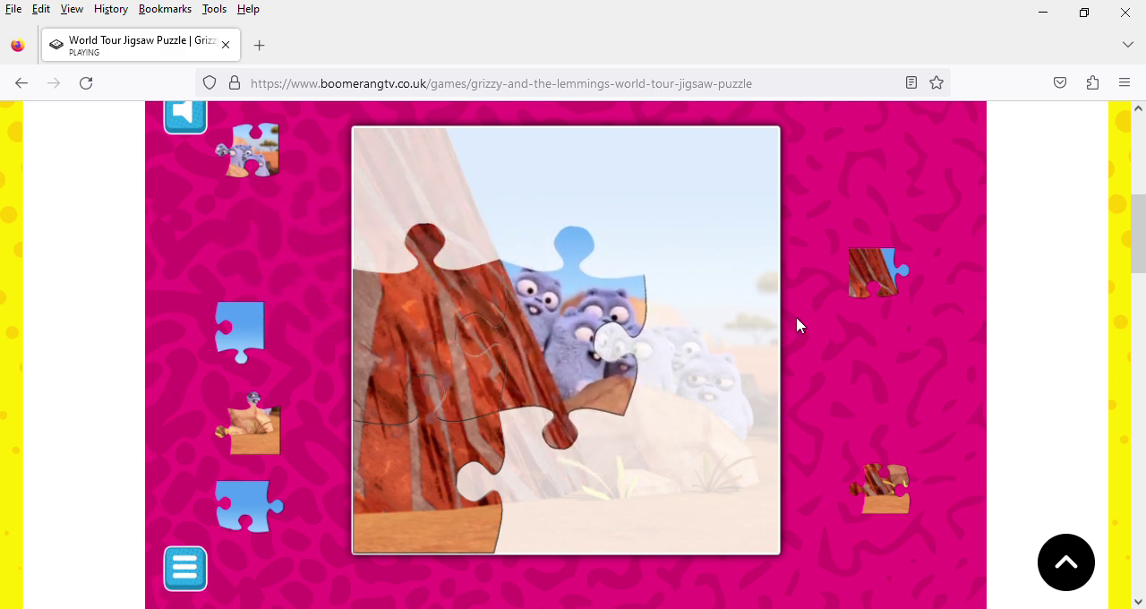
left_click_drag(270, 174, 698, 349)
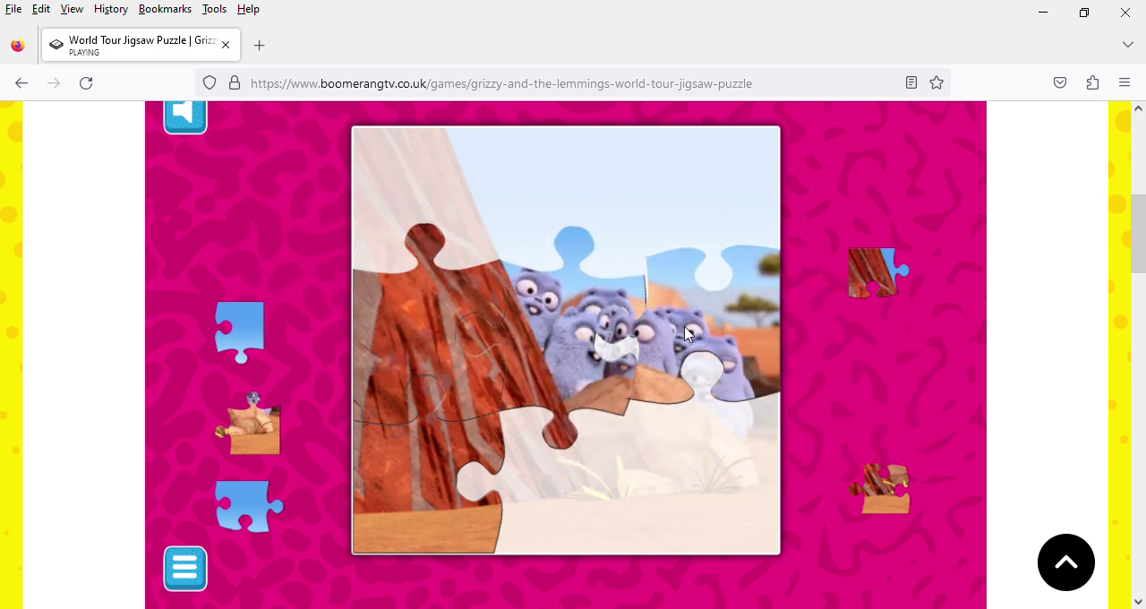
mouse_move(891, 495)
left_mouse_down()
mouse_move(477, 479)
mouse_move(578, 475)
left_mouse_up()
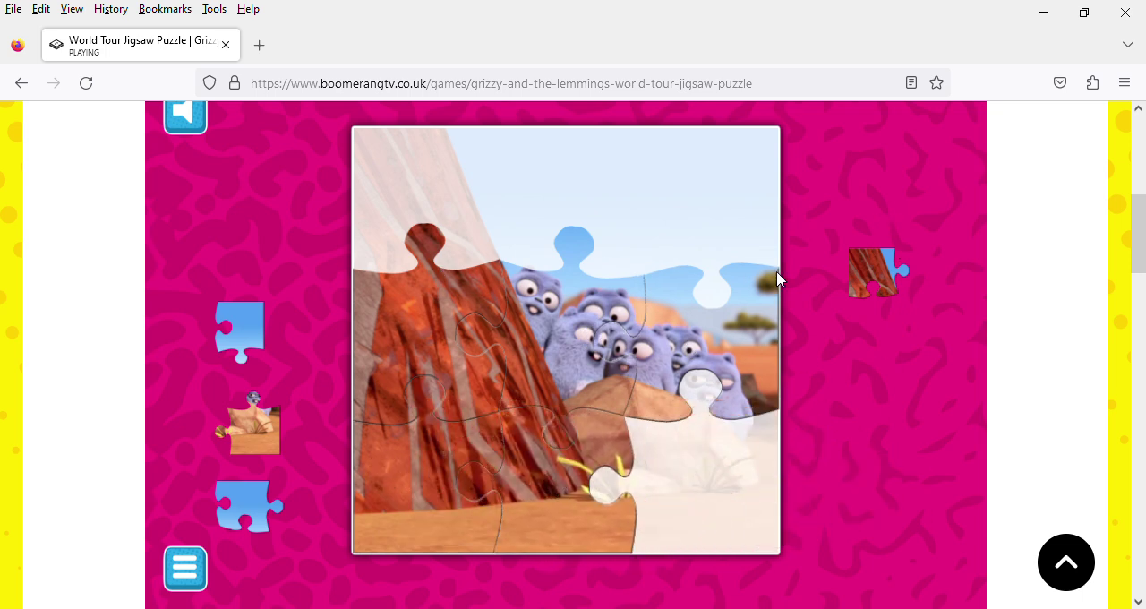
left_click_drag(873, 273, 449, 193)
mouse_move(240, 331)
left_mouse_down()
mouse_move(684, 468)
mouse_move(707, 215)
left_mouse_up()
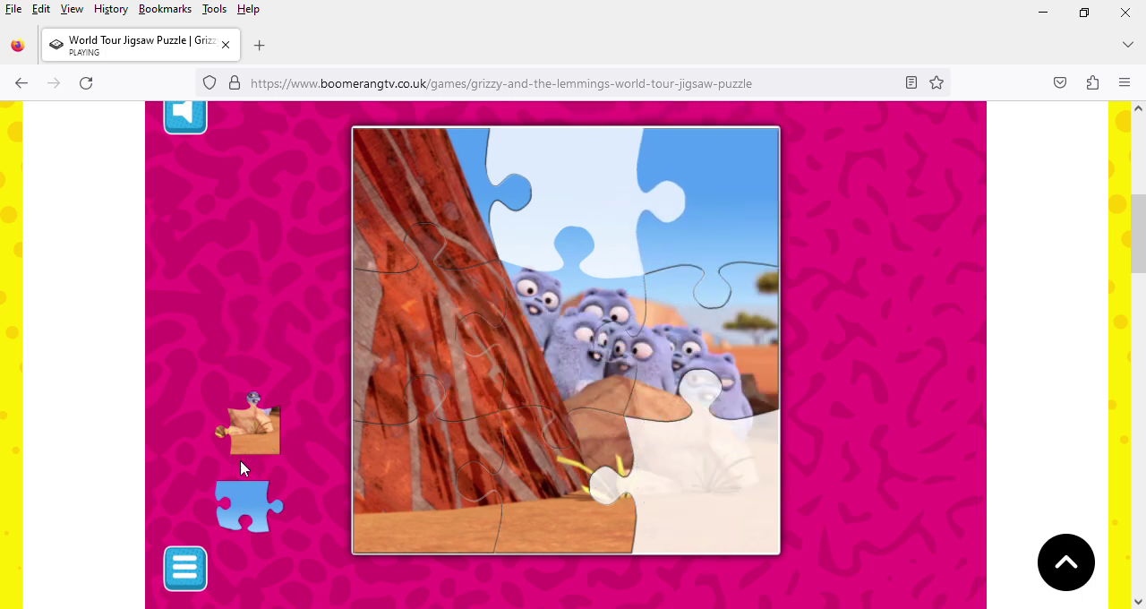
left_click_drag(246, 439, 700, 465)
mouse_move(247, 486)
left_mouse_down()
mouse_move(570, 256)
mouse_move(581, 220)
left_mouse_up()
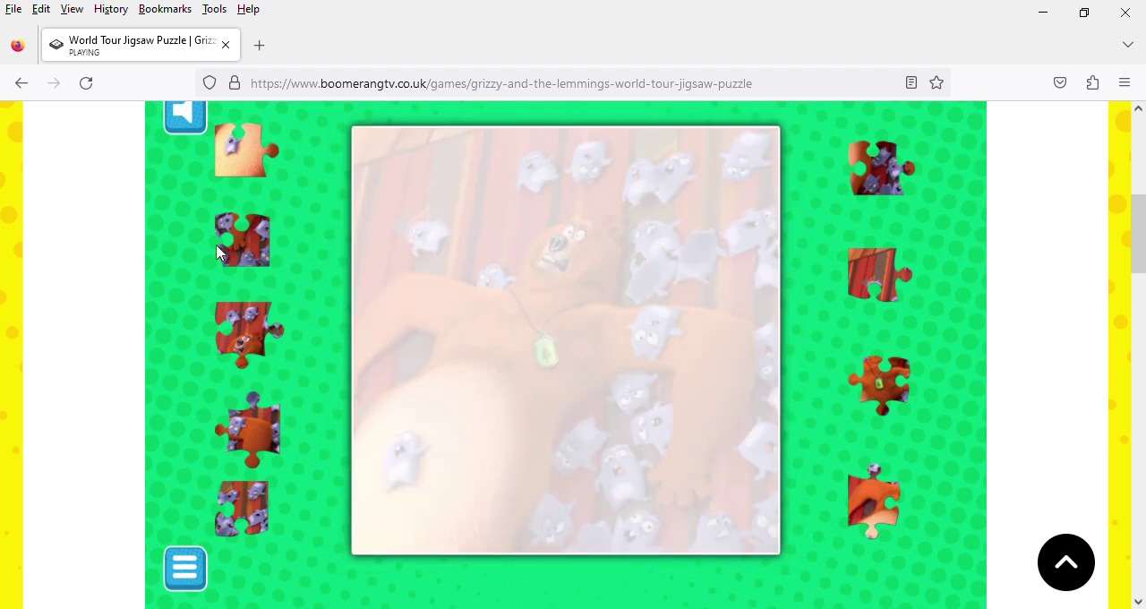
- Place Grizzy's head, the red wall piece and the bear-body piece in the upper and central board
mouse_move(248, 333)
left_mouse_down()
mouse_move(568, 312)
mouse_move(587, 219)
left_mouse_up()
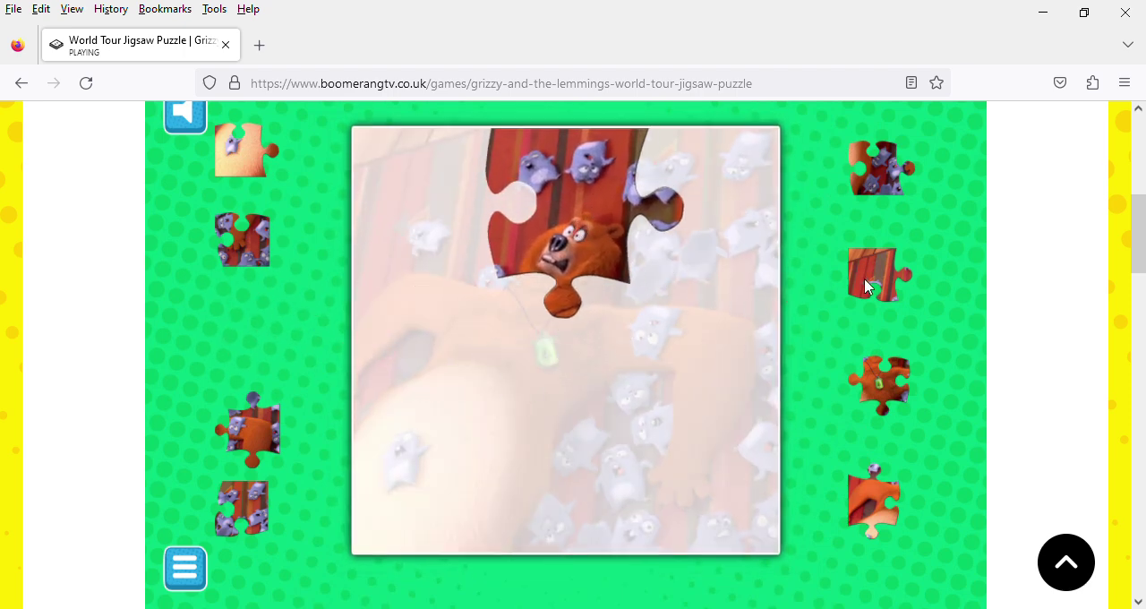
mouse_move(865, 287)
left_mouse_down()
mouse_move(447, 192)
mouse_move(465, 222)
left_mouse_up()
mouse_move(882, 167)
left_mouse_down()
mouse_move(706, 219)
mouse_move(724, 188)
left_mouse_up()
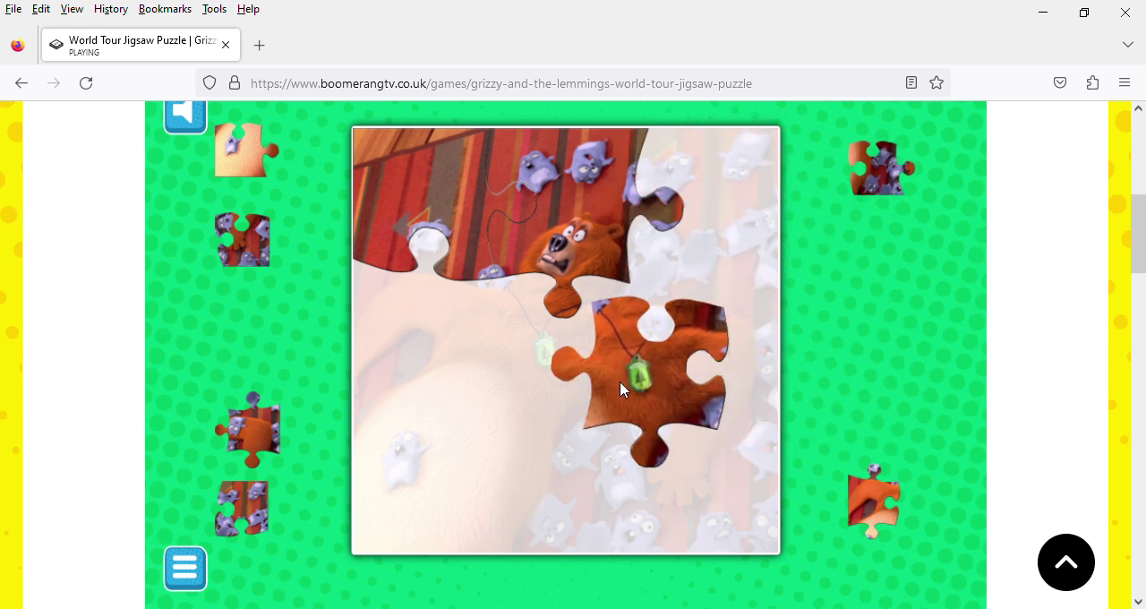
left_click_drag(892, 400, 555, 354)
mouse_move(865, 505)
left_mouse_down()
mouse_move(722, 491)
mouse_move(424, 348)
left_mouse_up()
mouse_move(242, 239)
left_mouse_down()
mouse_move(600, 207)
mouse_move(761, 206)
left_mouse_up()
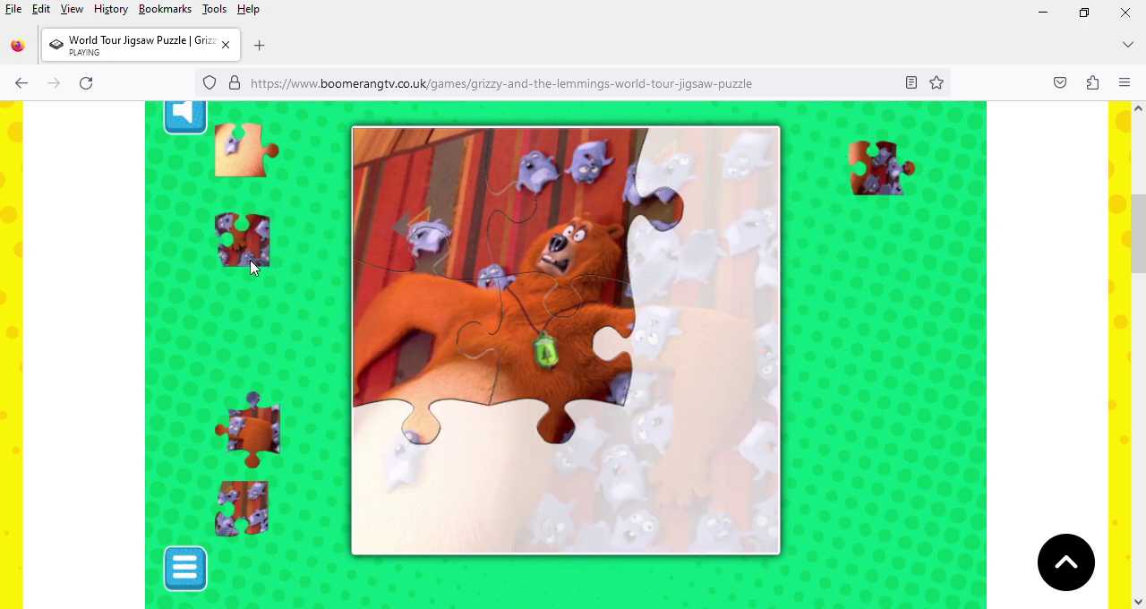
mouse_move(253, 268)
left_mouse_down()
mouse_move(818, 411)
mouse_move(703, 385)
left_mouse_up()
- Fill the right-middle, upper-right lemmings and lower-left slots, then drop the final piece
mouse_move(277, 454)
left_mouse_down()
mouse_move(644, 486)
mouse_move(724, 344)
mouse_move(685, 352)
left_mouse_up()
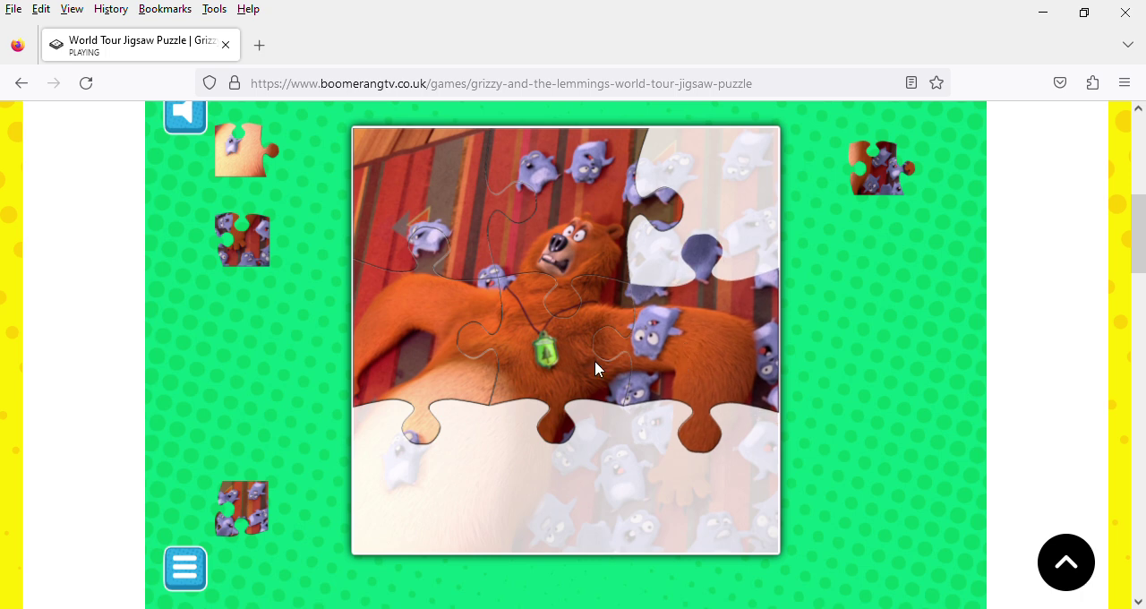
mouse_move(234, 529)
left_mouse_down()
mouse_move(803, 322)
mouse_move(783, 215)
mouse_move(718, 220)
left_mouse_up()
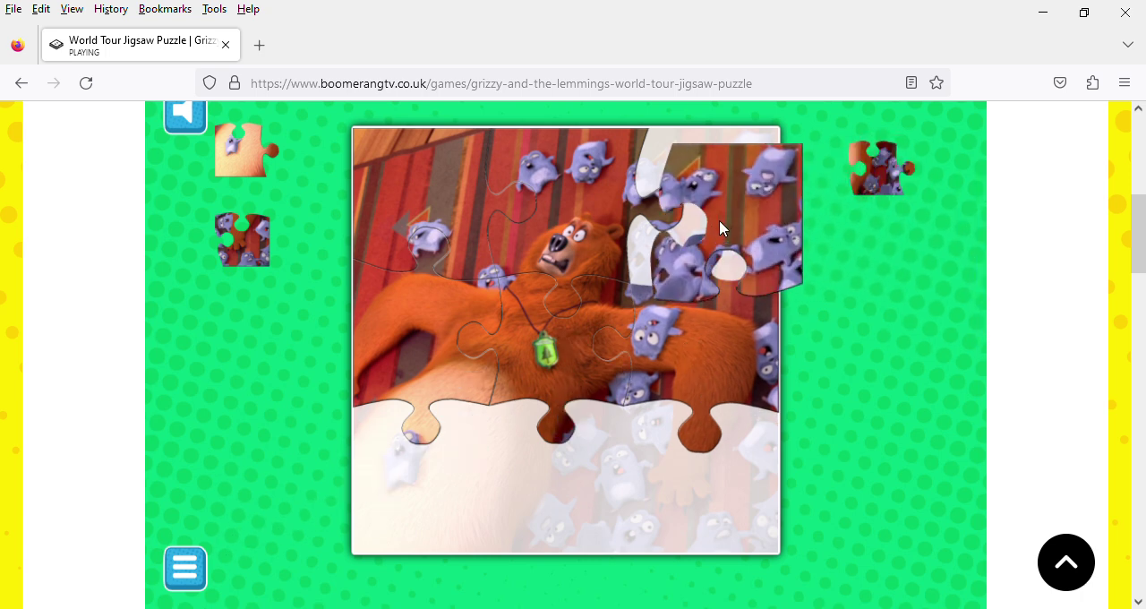
mouse_move(915, 194)
left_mouse_down()
mouse_move(504, 410)
mouse_move(427, 496)
mouse_move(452, 477)
mouse_move(784, 488)
mouse_move(718, 476)
mouse_move(741, 482)
left_mouse_up()
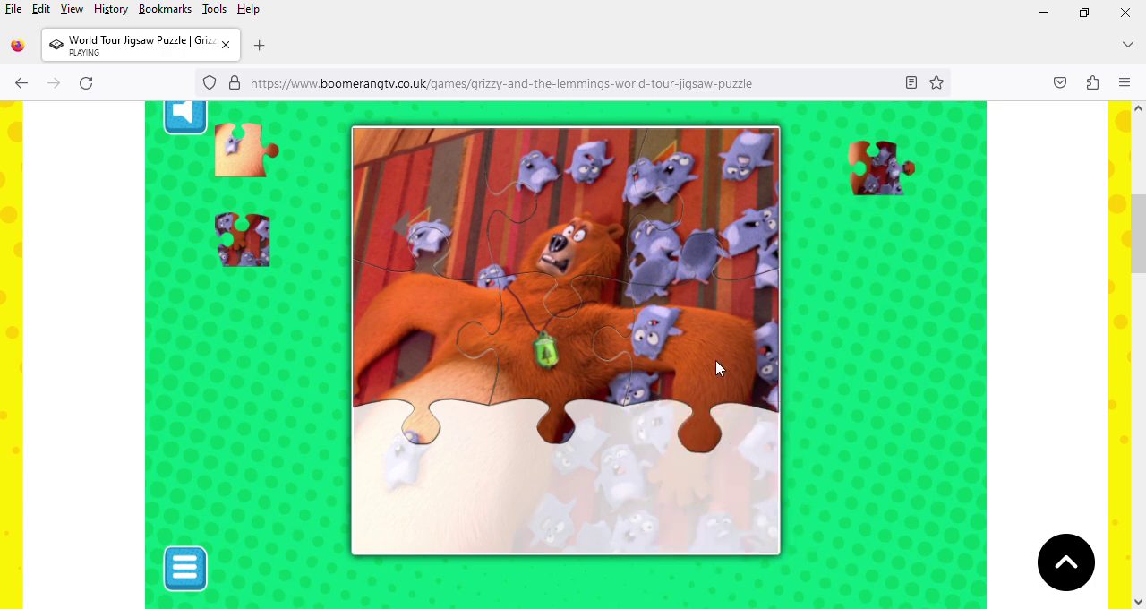
mouse_move(862, 204)
left_mouse_down()
mouse_move(583, 452)
mouse_move(617, 471)
mouse_move(466, 487)
mouse_move(426, 473)
mouse_move(591, 439)
mouse_move(726, 463)
mouse_move(233, 461)
left_mouse_up()
mouse_move(237, 239)
left_mouse_down()
mouse_move(294, 299)
mouse_move(515, 439)
mouse_move(525, 483)
mouse_move(650, 488)
mouse_move(687, 475)
left_mouse_up()
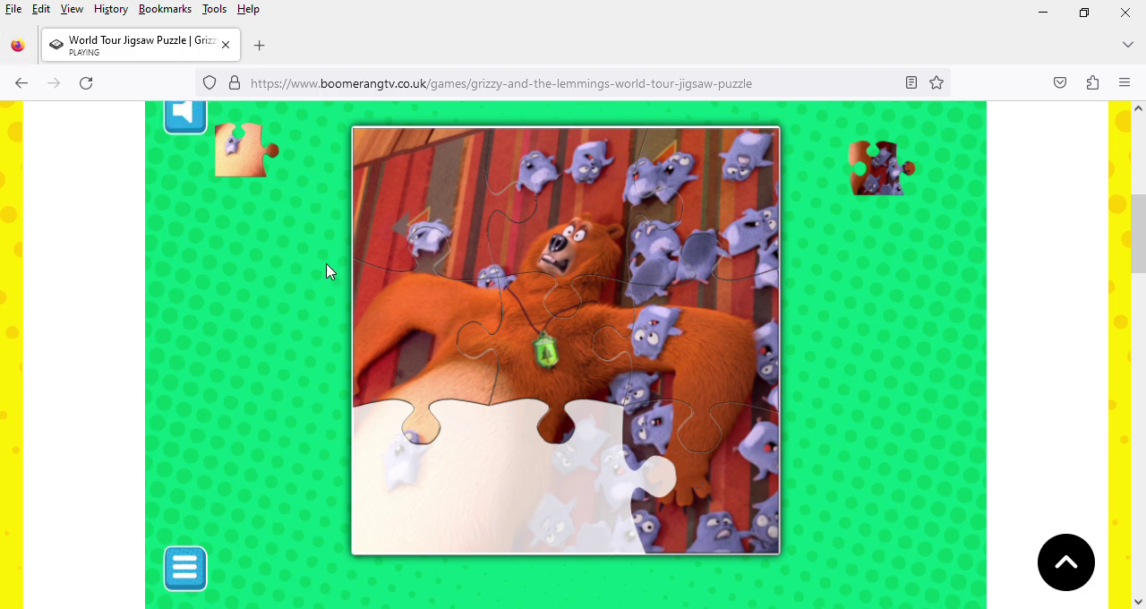
mouse_move(273, 123)
left_mouse_down()
mouse_move(471, 424)
mouse_move(437, 462)
left_mouse_up()
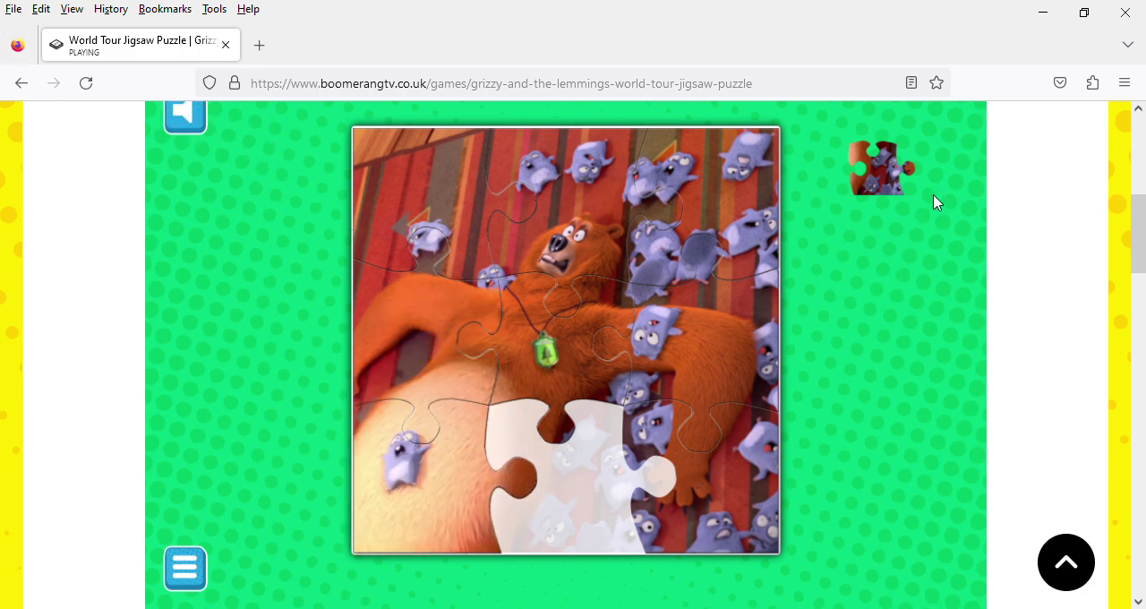
left_click_drag(856, 213, 548, 475)
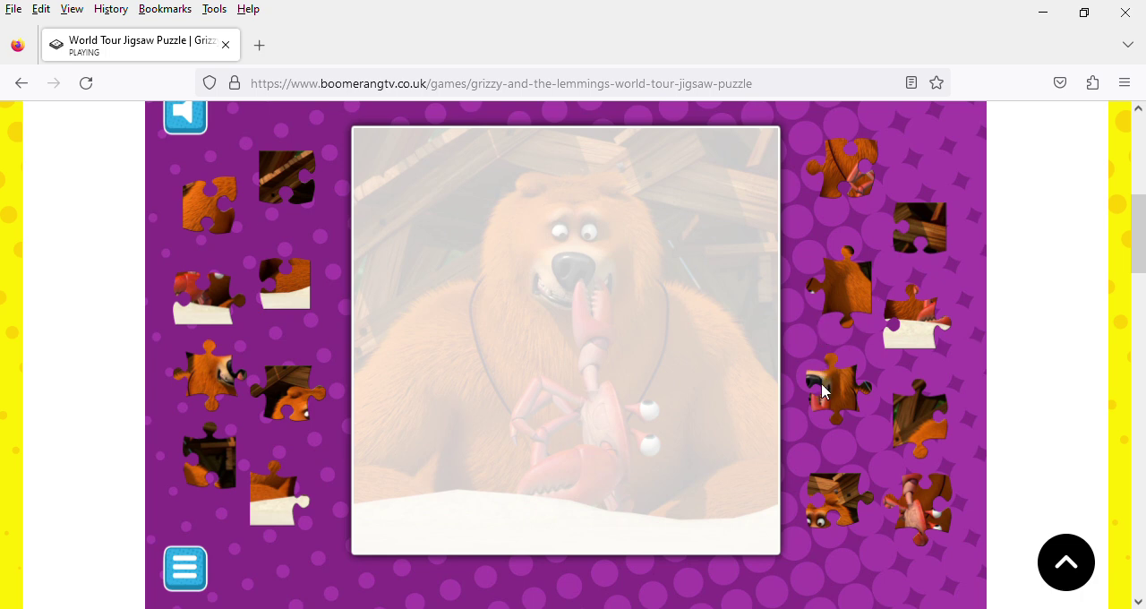
- Try pieces on the new board and fit the dark wooden top-right corner piece
left_click_drag(824, 391, 573, 247)
left_click_drag(237, 396, 511, 464)
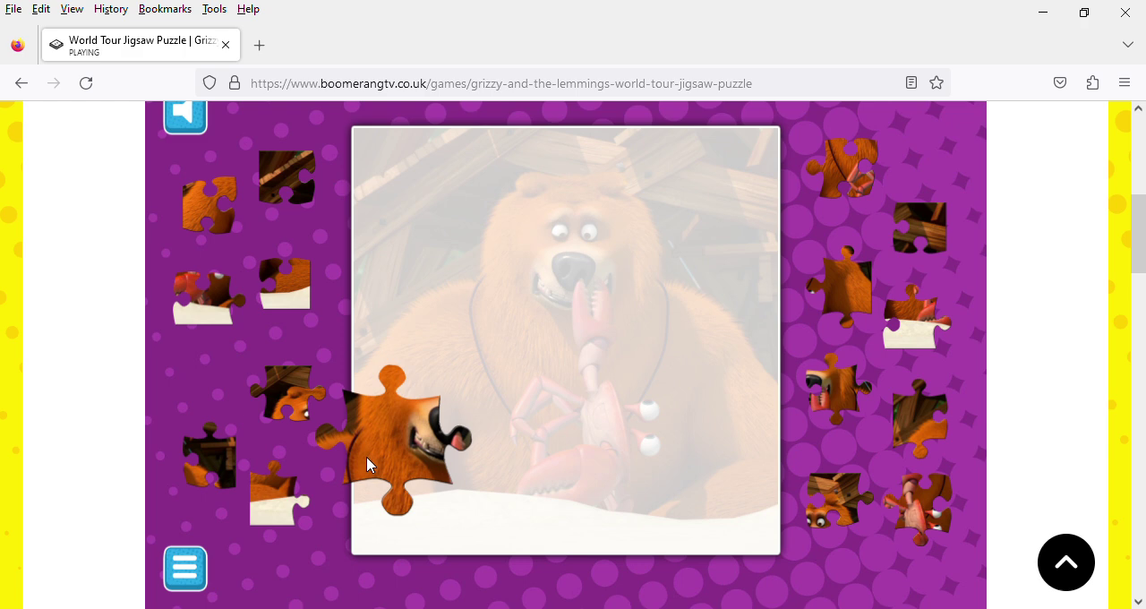
left_click_drag(840, 512, 590, 238)
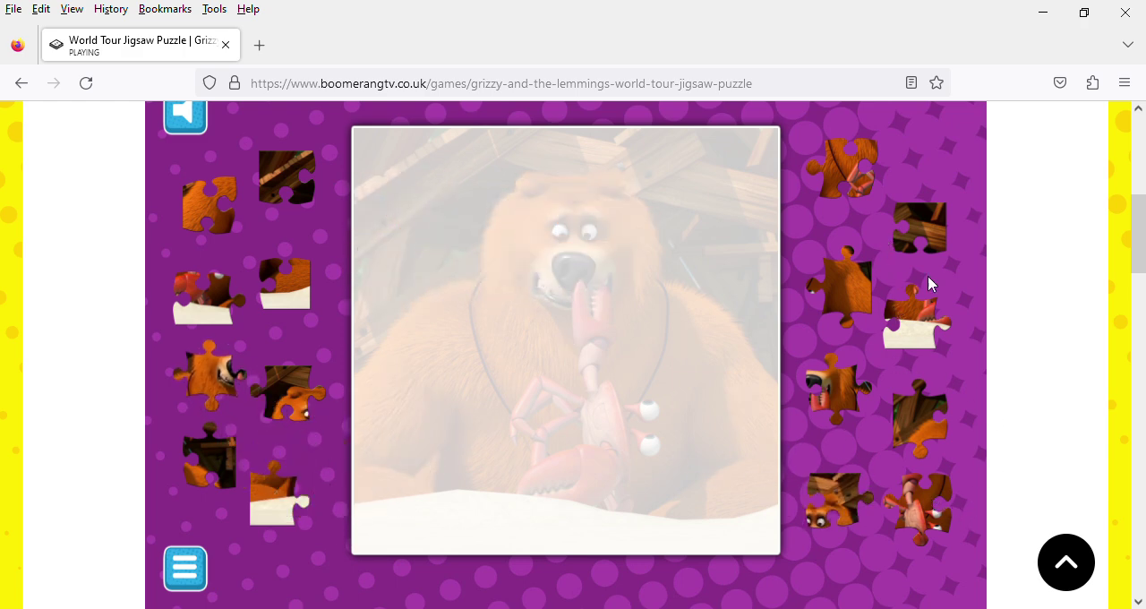
left_click_drag(940, 213, 727, 181)
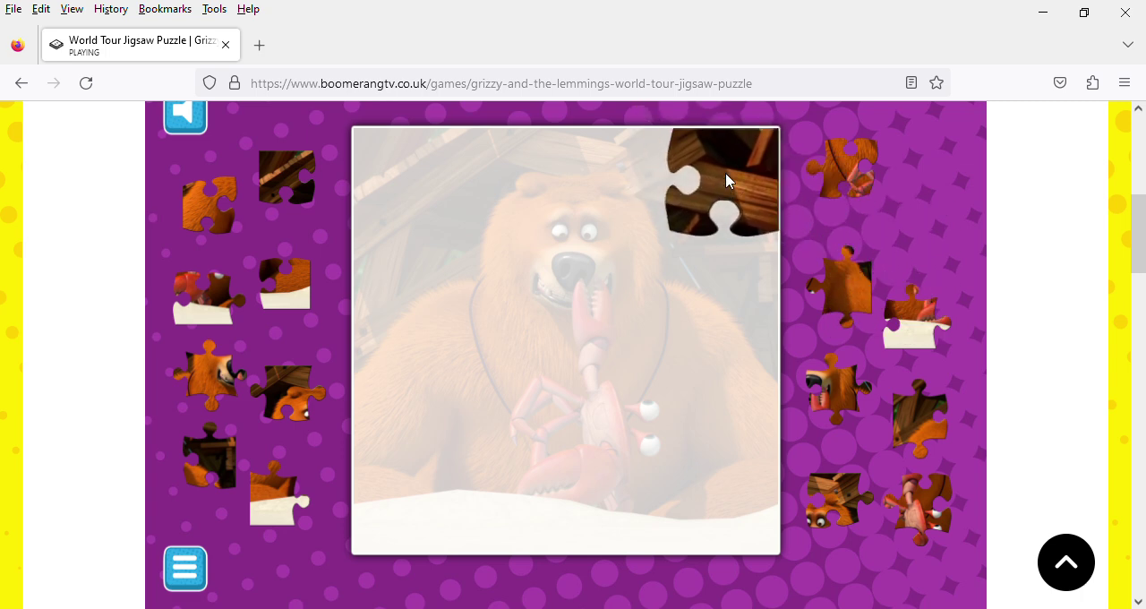
- Test and return a few tray pieces, then move a snowy piece to the bottom-right corner
mouse_move(846, 148)
left_mouse_down()
mouse_move(1007, 368)
mouse_move(941, 448)
mouse_move(624, 180)
mouse_move(304, 383)
mouse_move(624, 237)
mouse_move(289, 385)
left_mouse_up()
left_click_drag(920, 439, 919, 362)
left_click_drag(223, 475, 278, 457)
left_click_drag(300, 278, 721, 507)
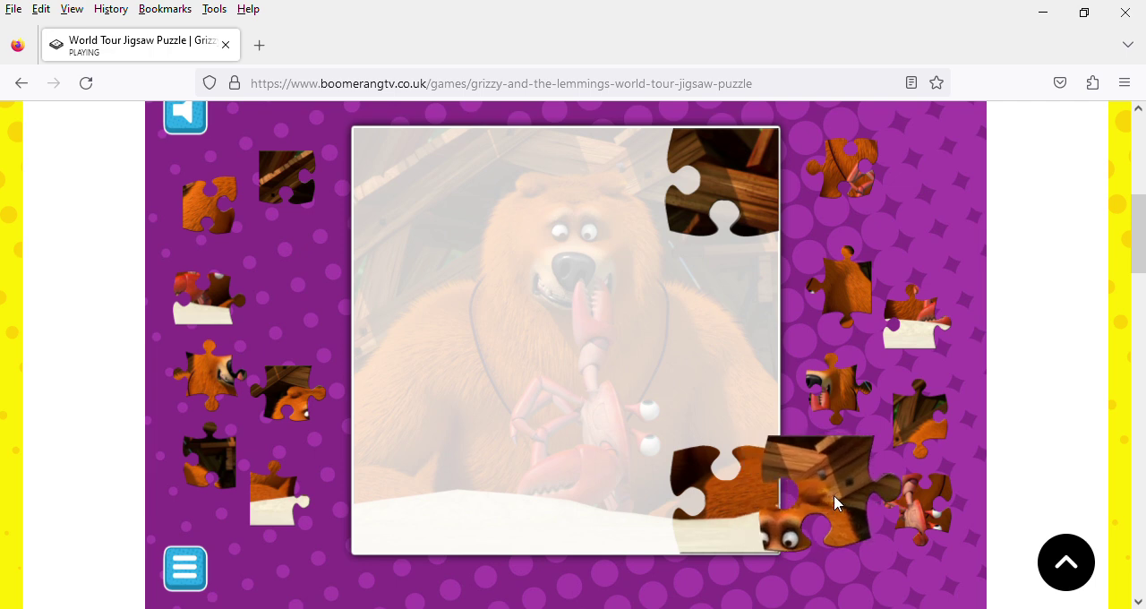
- Build Grizzy's face from the crab, fur, orange bear and eye pieces
mouse_move(918, 507)
left_mouse_down()
mouse_move(734, 423)
mouse_move(632, 358)
left_mouse_up()
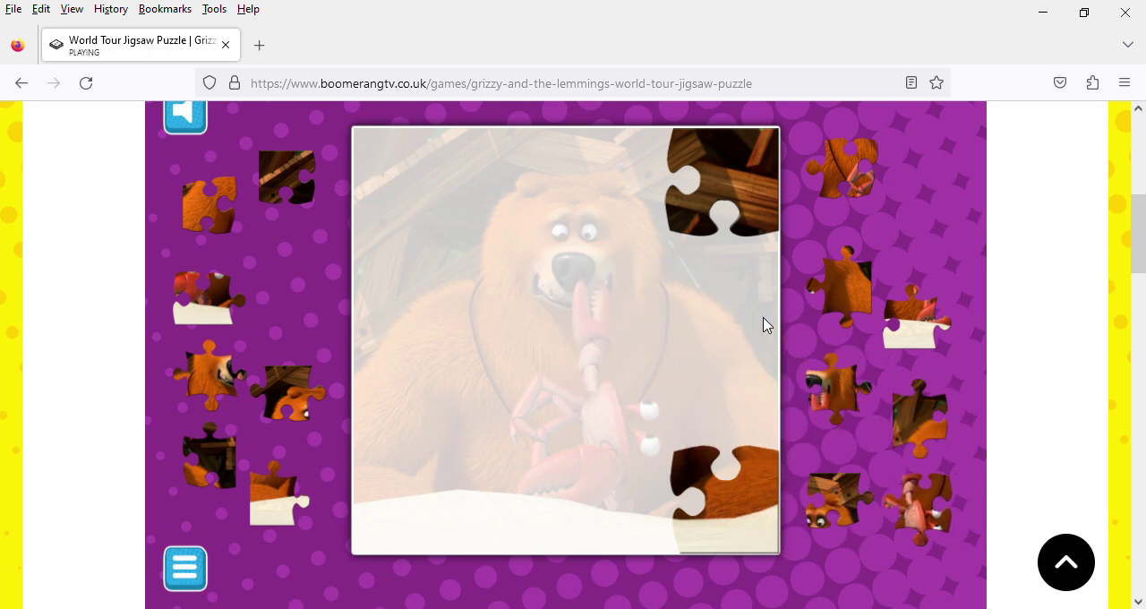
left_click_drag(855, 266, 714, 402)
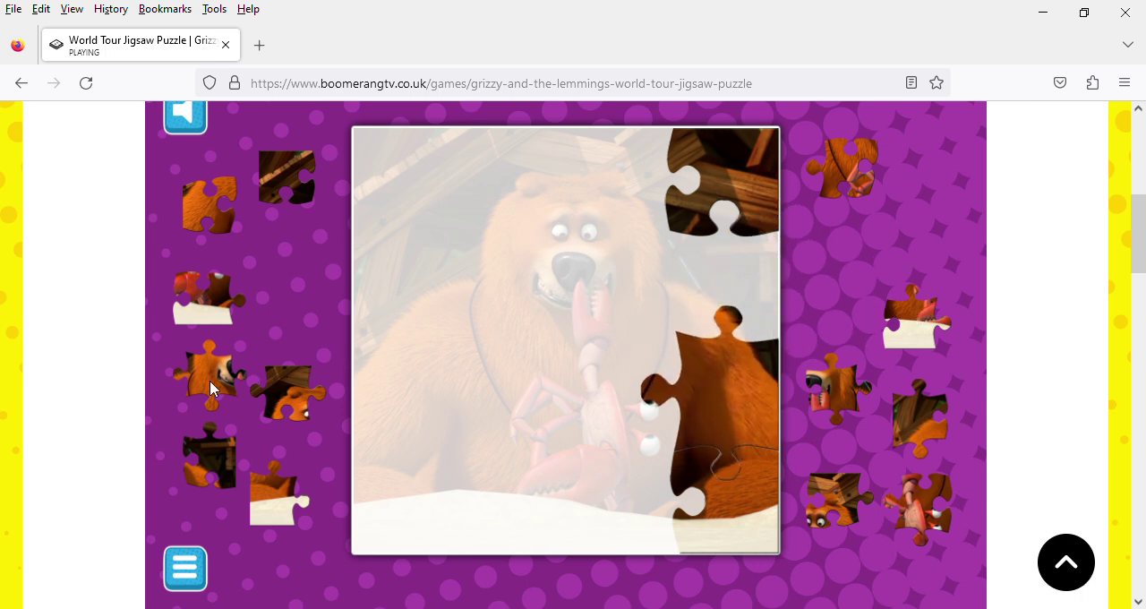
left_click_drag(212, 388, 551, 265)
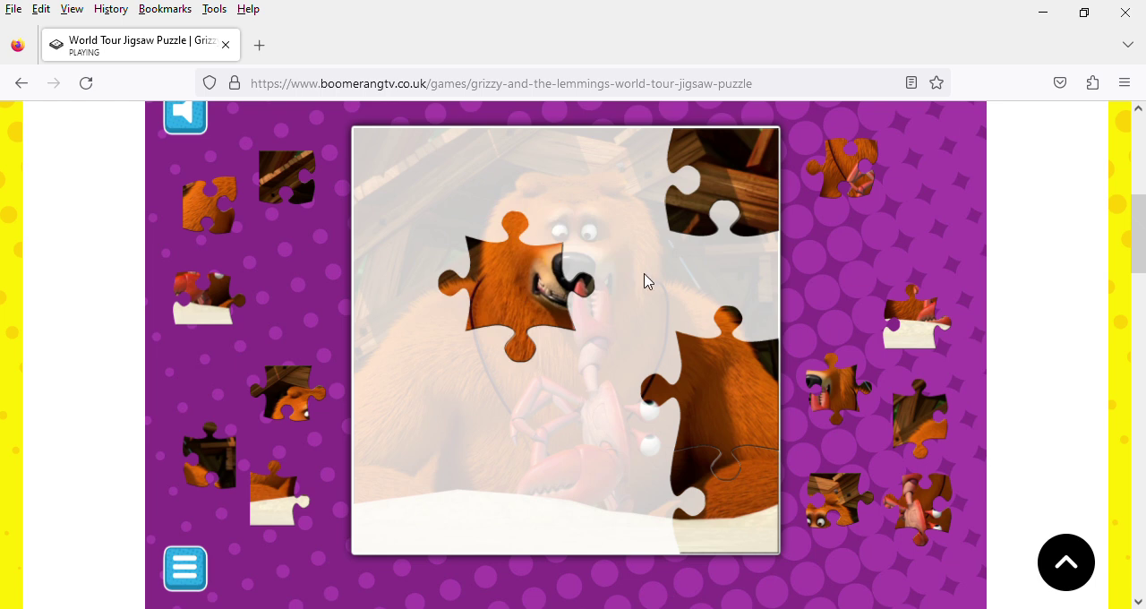
left_click_drag(830, 383, 636, 283)
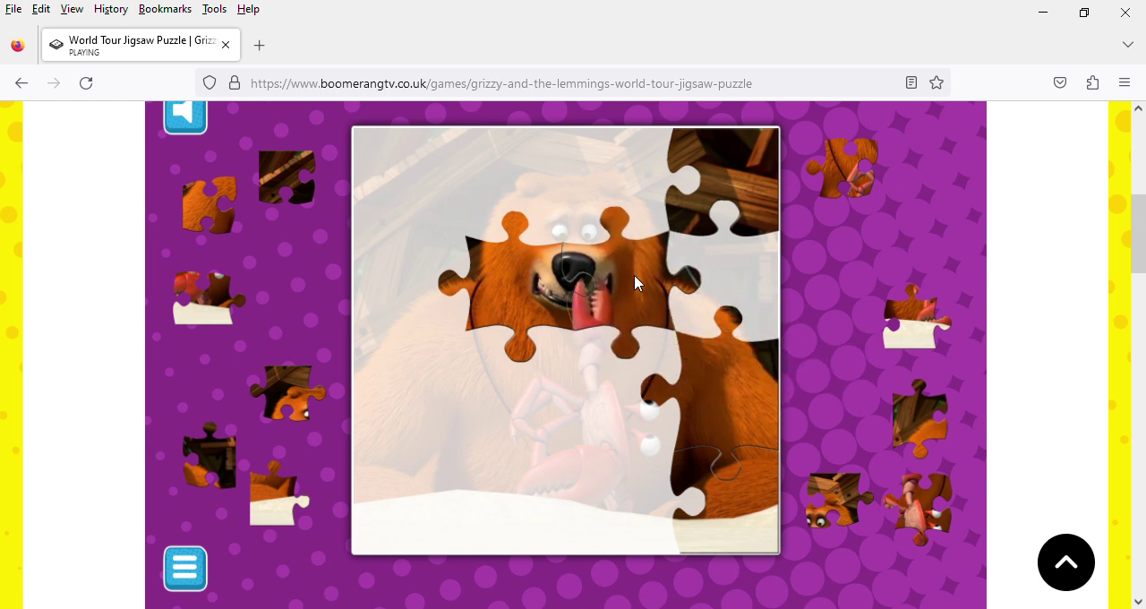
left_click_drag(839, 500, 633, 184)
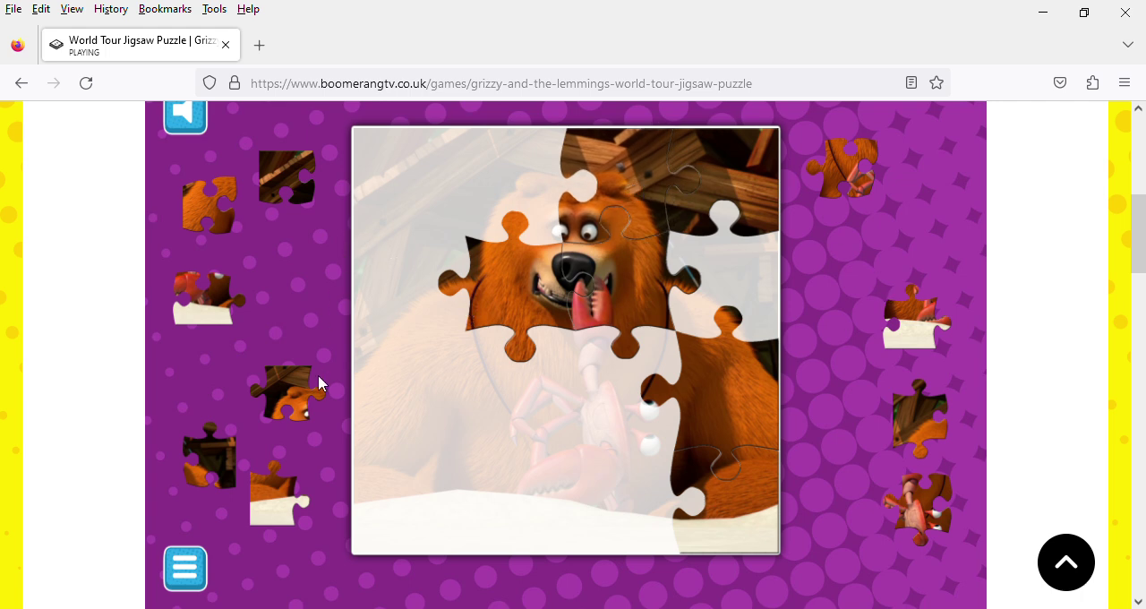
- Add a piece above-left of the face and set the dark top-left corner piece
left_click_drag(295, 391, 527, 189)
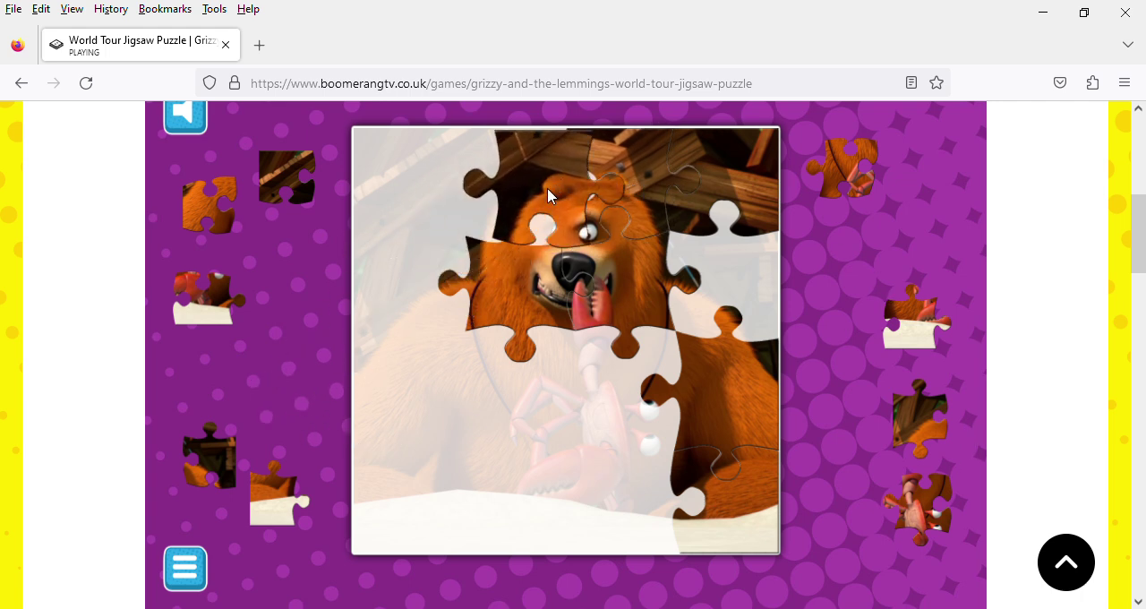
left_click_drag(916, 344, 421, 469)
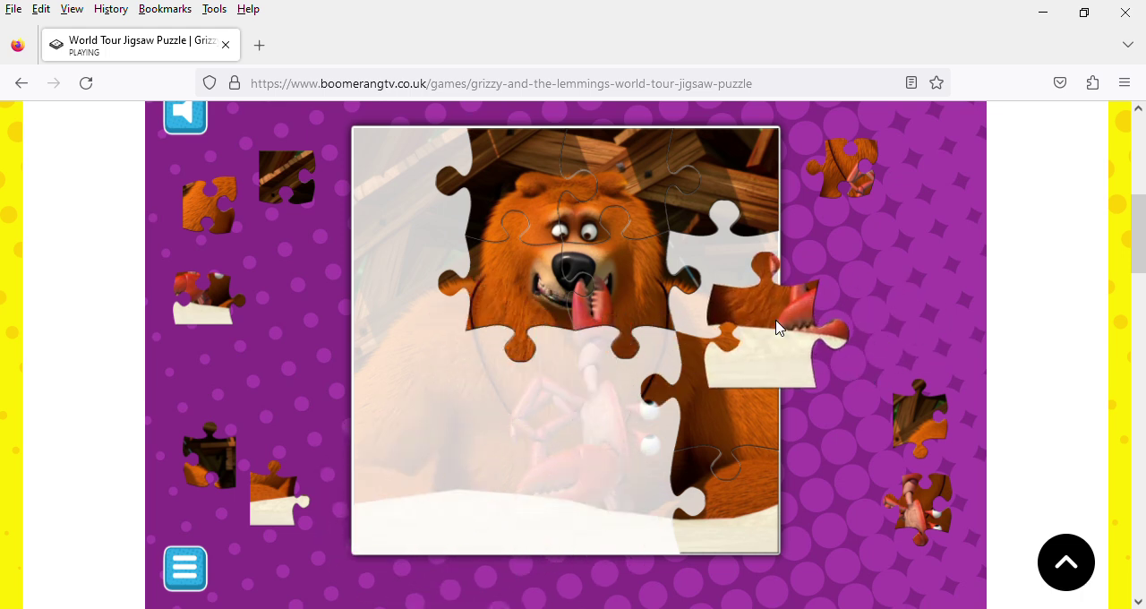
left_click_drag(902, 332, 833, 337)
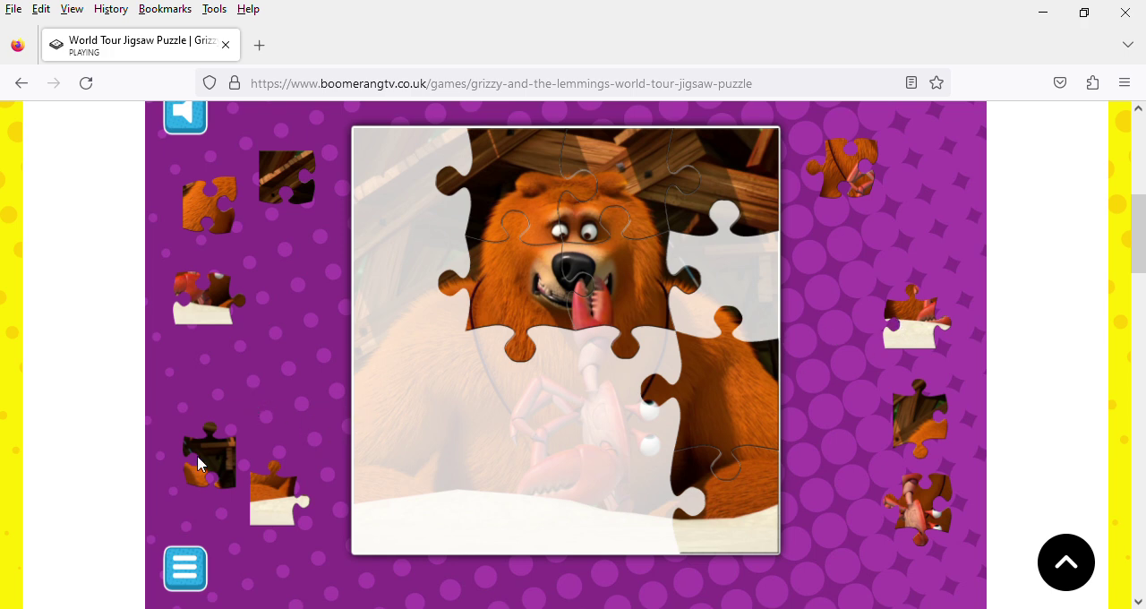
left_click_drag(239, 209, 398, 282)
left_click_drag(300, 183, 415, 176)
mouse_move(932, 323)
left_mouse_down()
mouse_move(591, 413)
mouse_move(634, 498)
mouse_move(614, 472)
mouse_move(755, 294)
mouse_move(752, 278)
left_mouse_up()
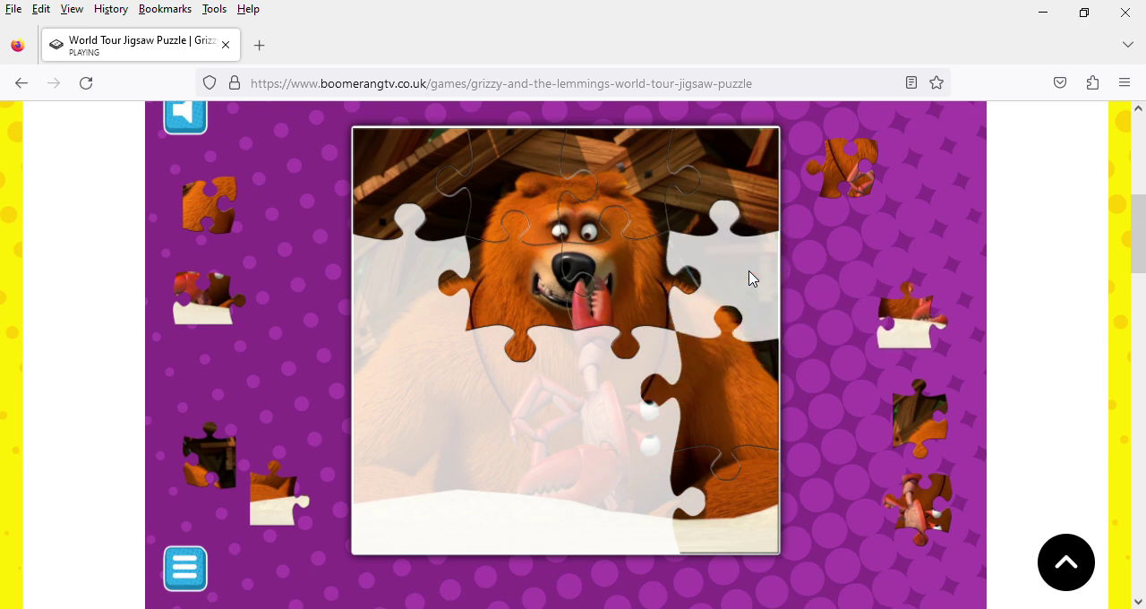
- Place the crab piece in the centre and fill the left-centre gap
mouse_move(900, 478)
left_mouse_down()
mouse_move(605, 412)
mouse_move(627, 405)
left_mouse_up()
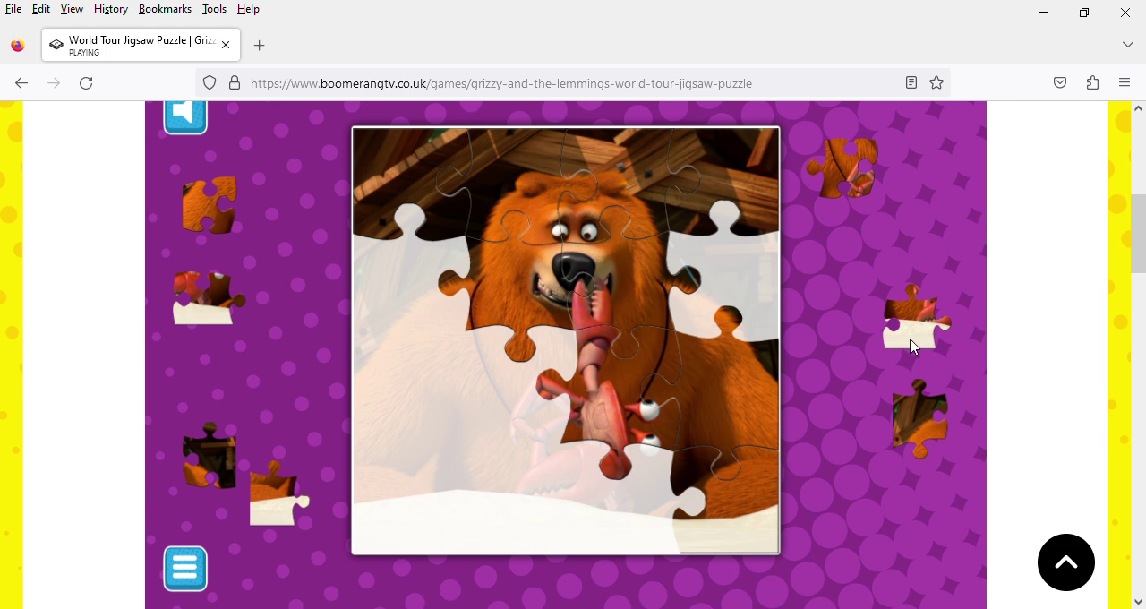
left_click_drag(913, 346, 752, 519)
mouse_move(859, 172)
left_mouse_down()
mouse_move(592, 387)
mouse_move(508, 393)
left_mouse_up()
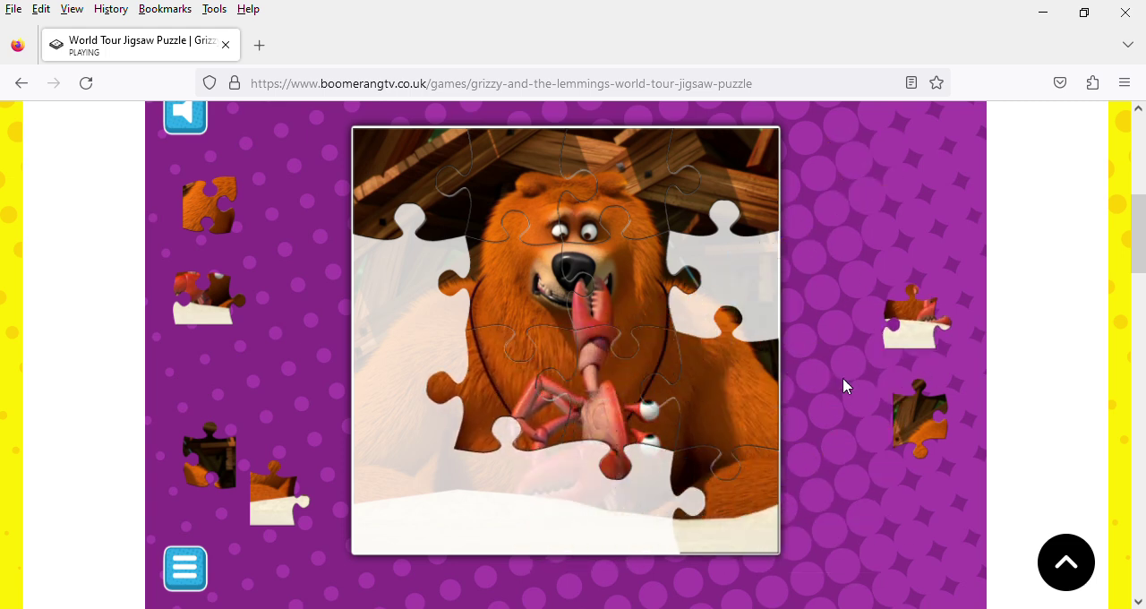
mouse_move(918, 334)
left_mouse_down()
mouse_move(612, 507)
mouse_move(460, 481)
mouse_move(468, 439)
mouse_move(453, 396)
mouse_move(532, 427)
mouse_move(600, 515)
mouse_move(523, 514)
mouse_move(540, 481)
left_mouse_up()
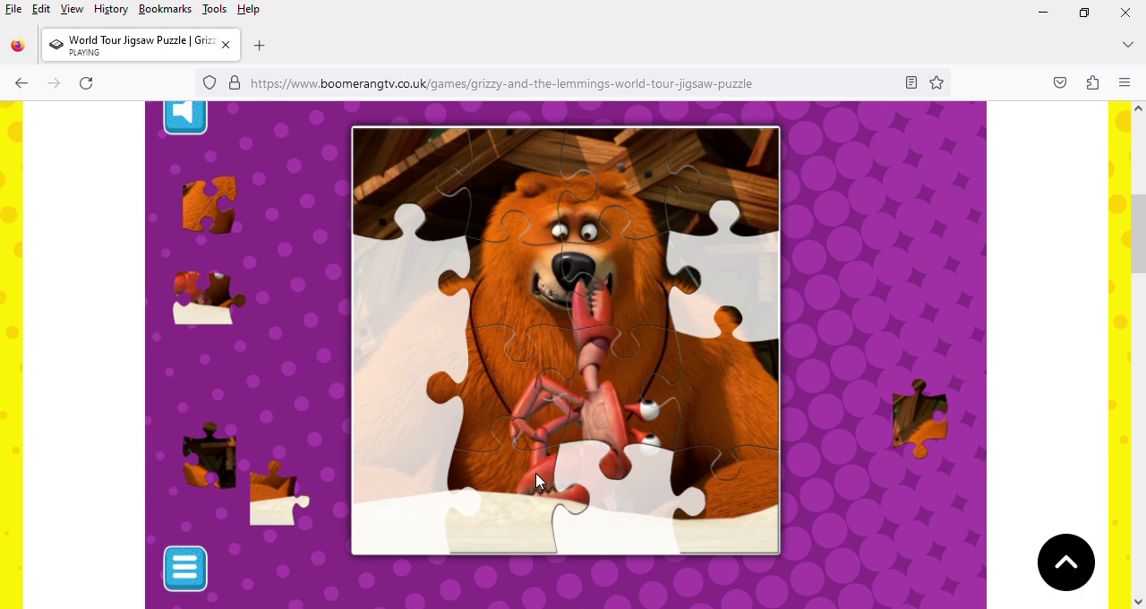
- Fill the left and right side gaps, the bottom-centre crab piece and the last snowy piece
mouse_move(914, 424)
left_mouse_down()
mouse_move(353, 271)
mouse_move(325, 235)
left_mouse_up()
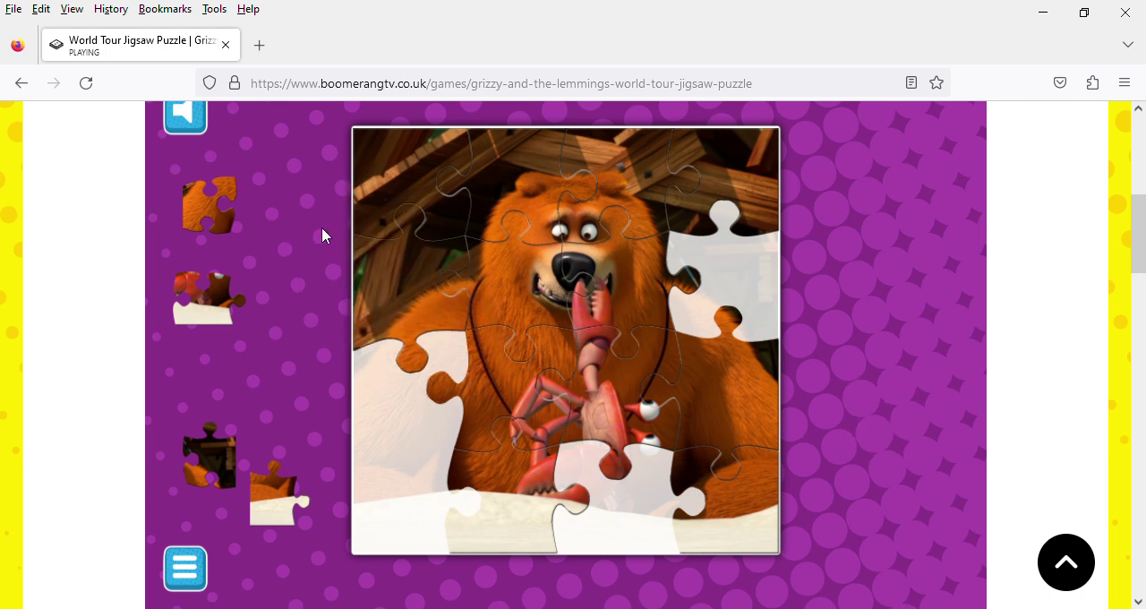
left_click_drag(199, 203, 413, 397)
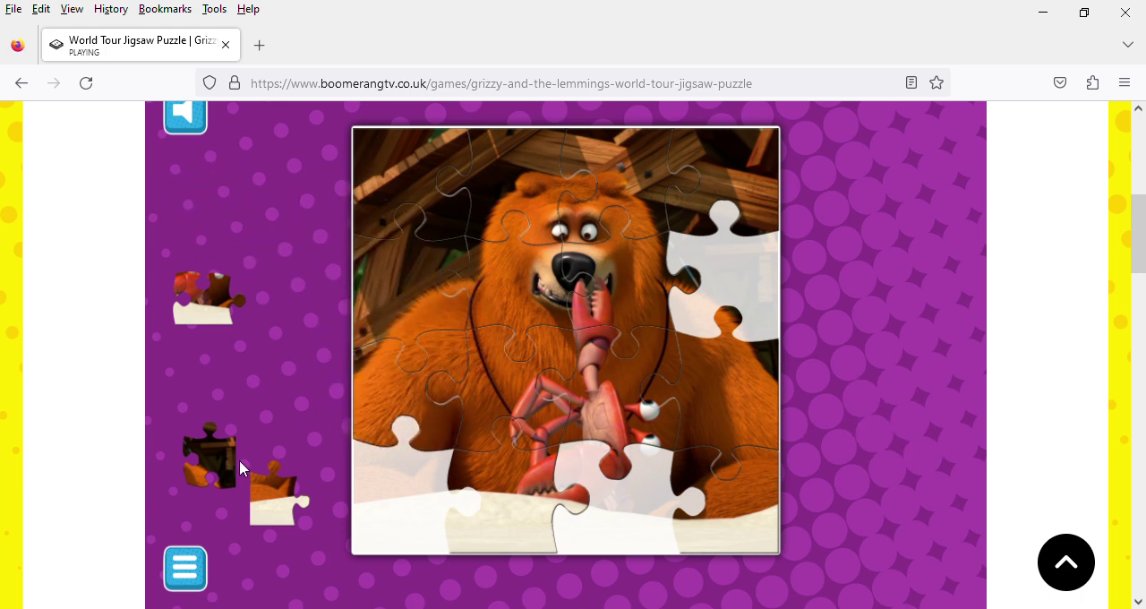
mouse_move(240, 462)
left_mouse_down()
mouse_move(561, 377)
mouse_move(727, 274)
left_mouse_up()
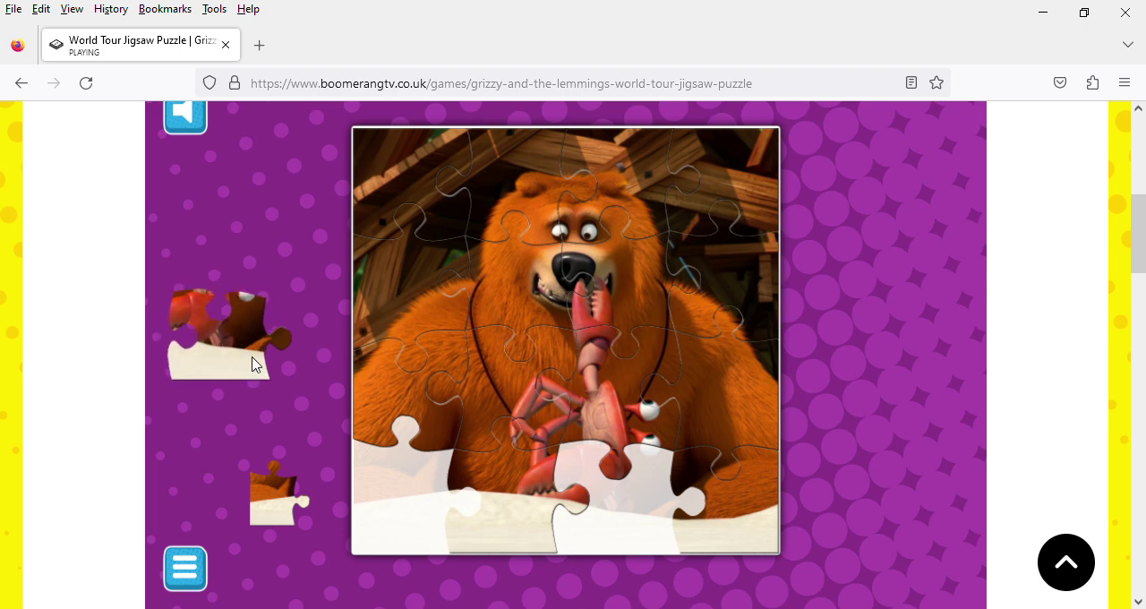
left_click_drag(259, 353, 609, 502)
left_click_drag(277, 492, 379, 494)
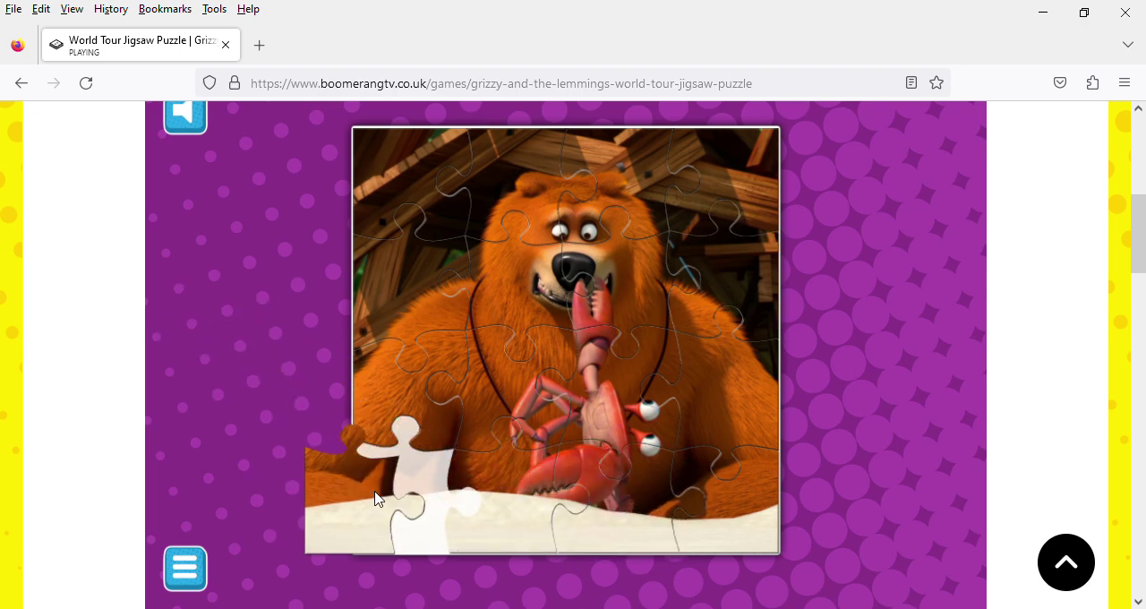